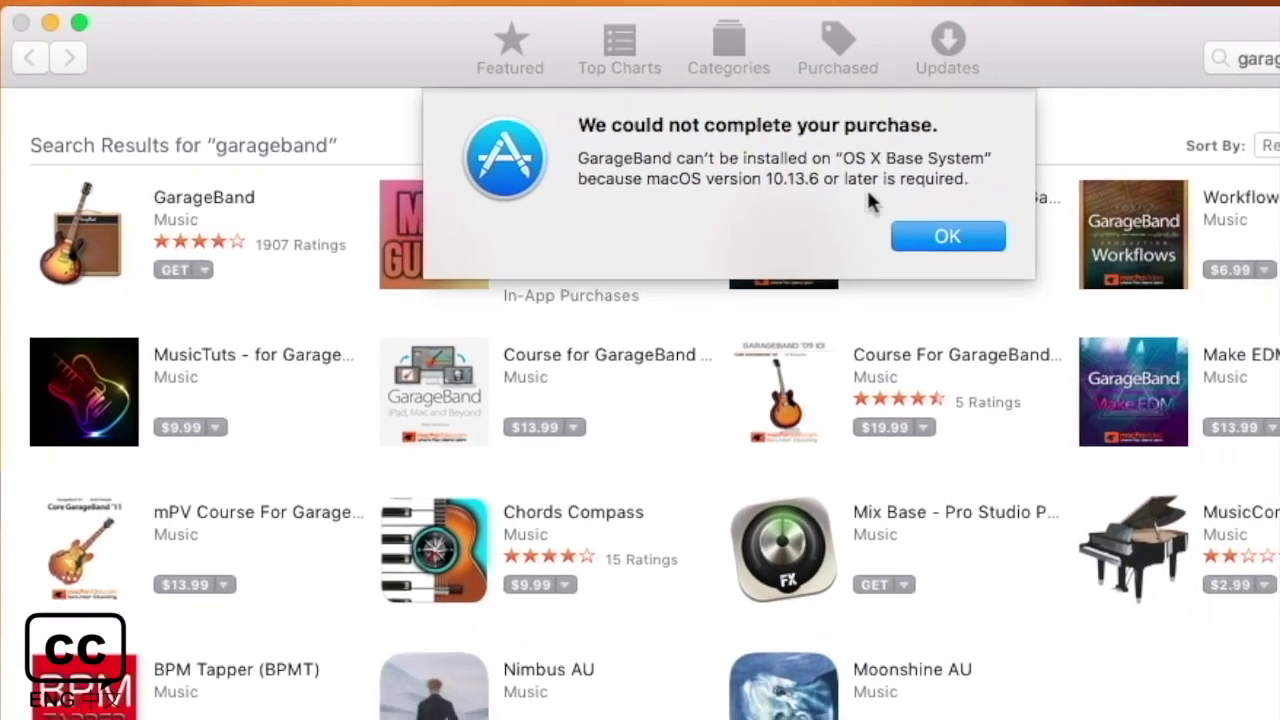
Examine the GarageBand purchase error for the macOS version that the app requires.
left_click_drag(1279, 248, 1039, 216)
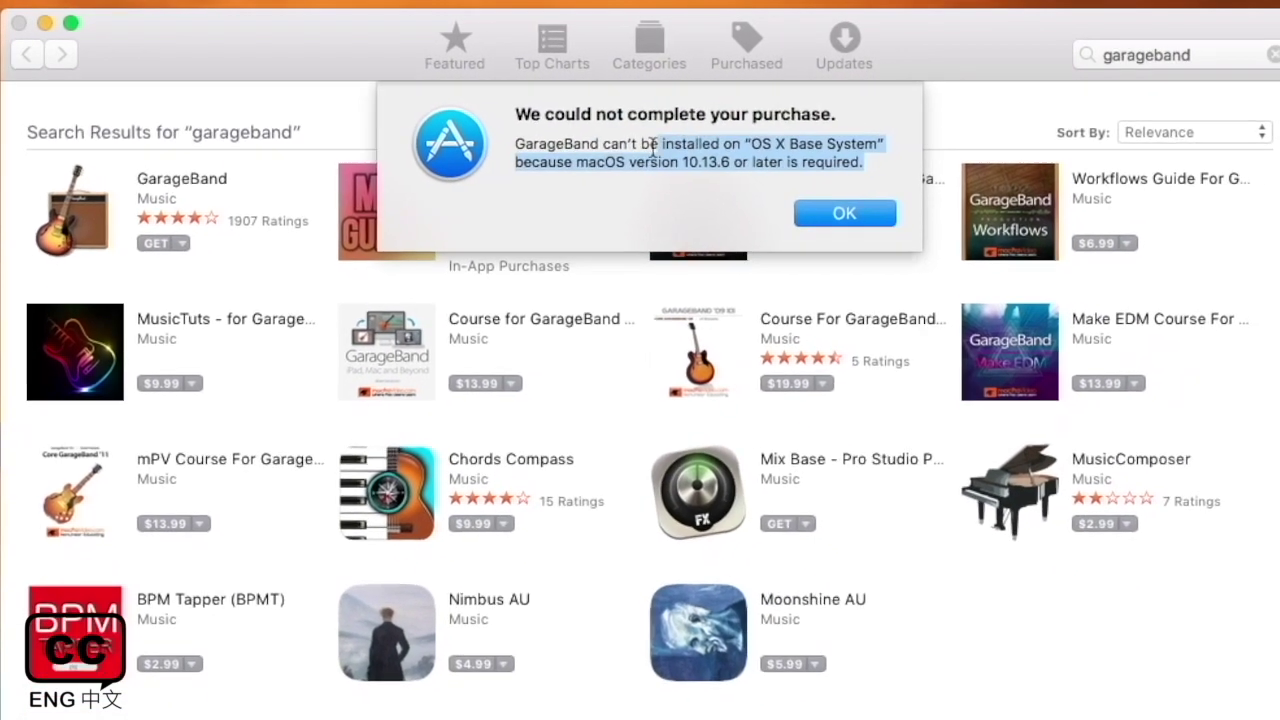
left_click_drag(652, 147, 515, 145)
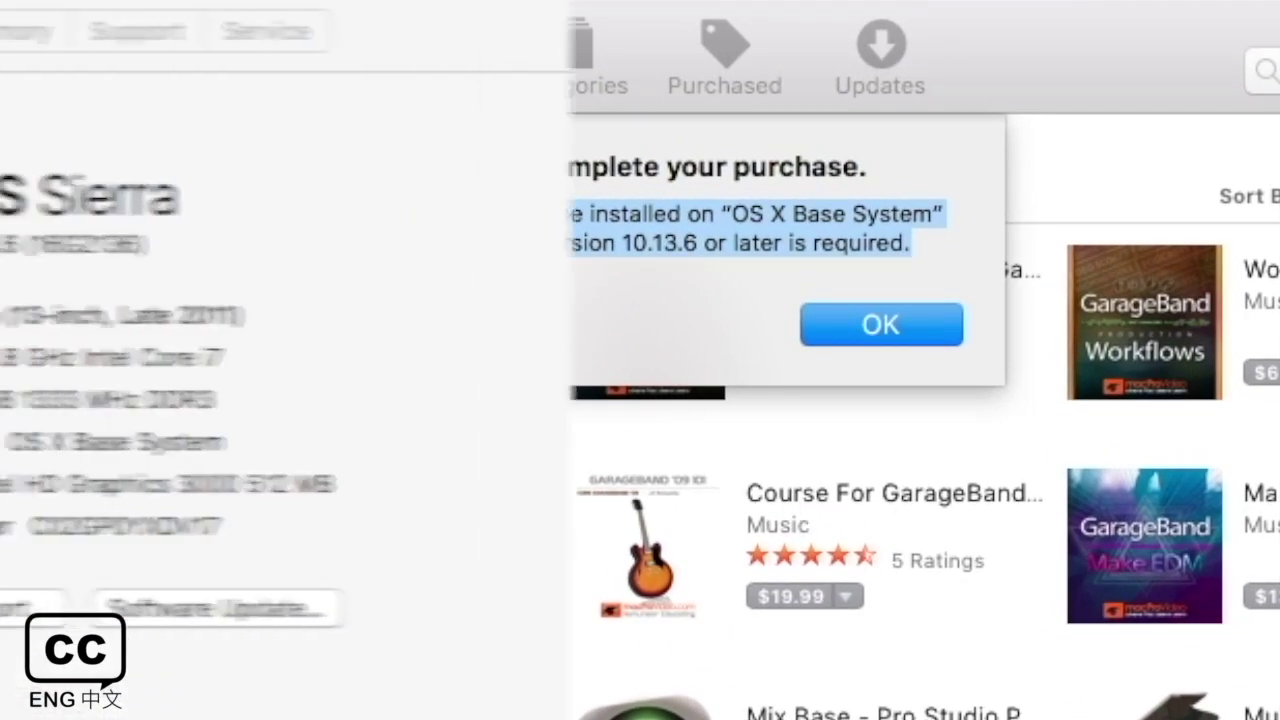
mouse_move(640, 245)
left_mouse_down()
mouse_move(594, 246)
mouse_move(655, 250)
left_mouse_up()
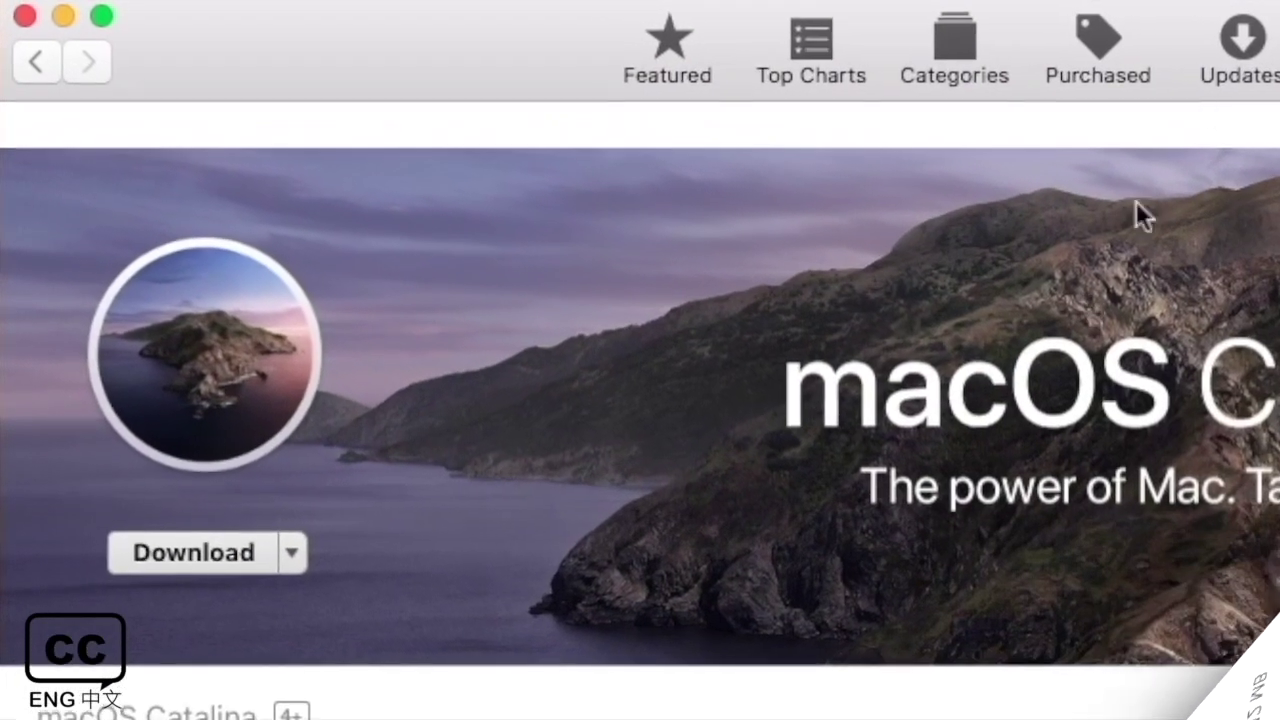
Try to download macOS Catalina and macOS Mojave from their App Store pages.
left_click(215, 570)
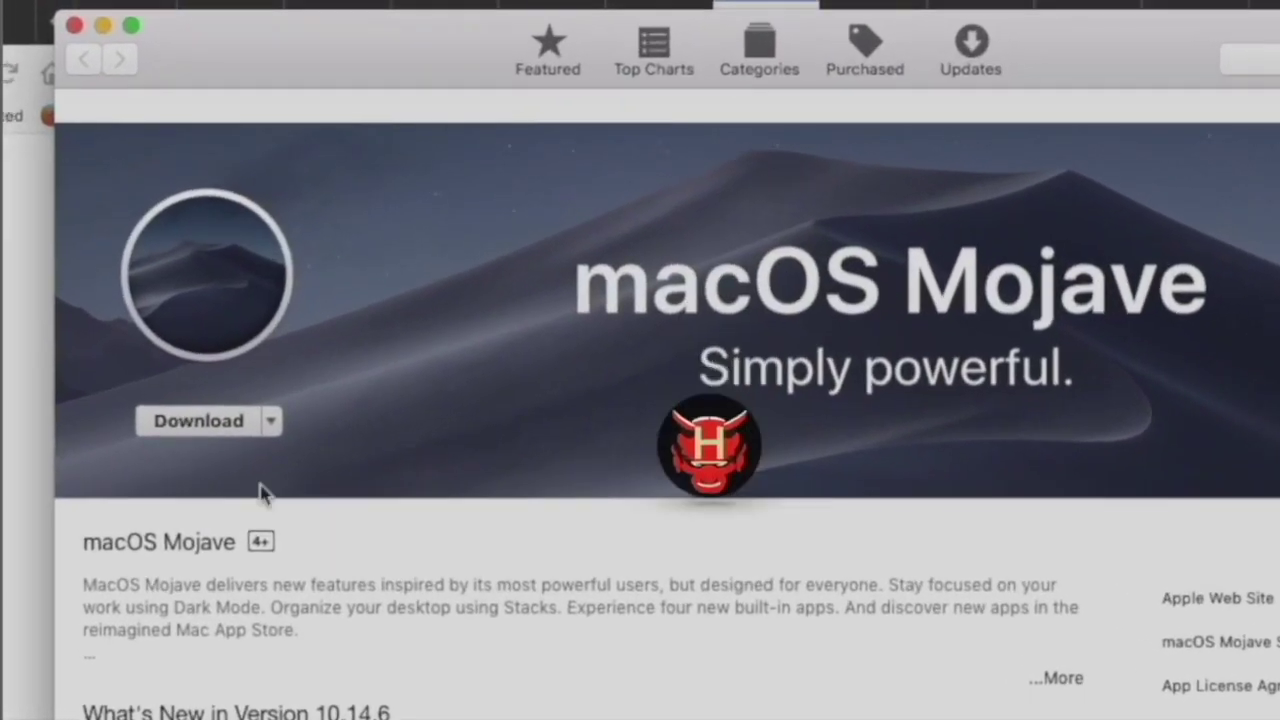
left_click(200, 421)
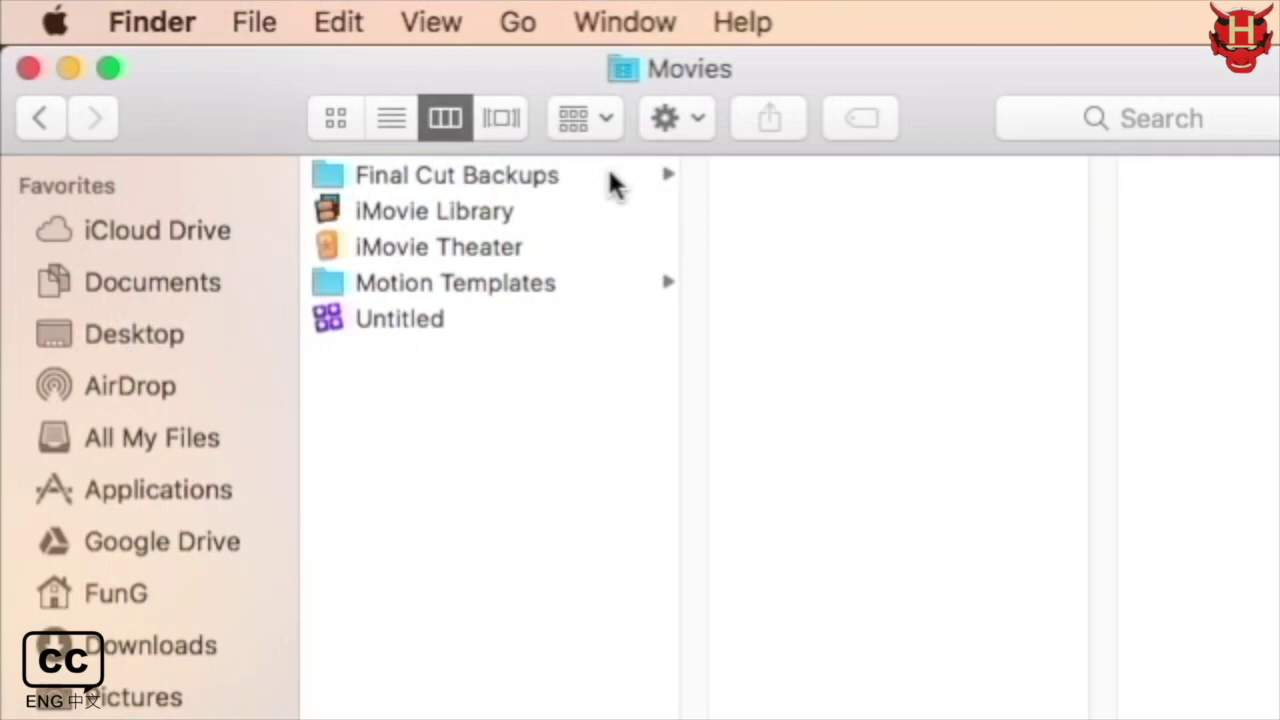
key("super+a")
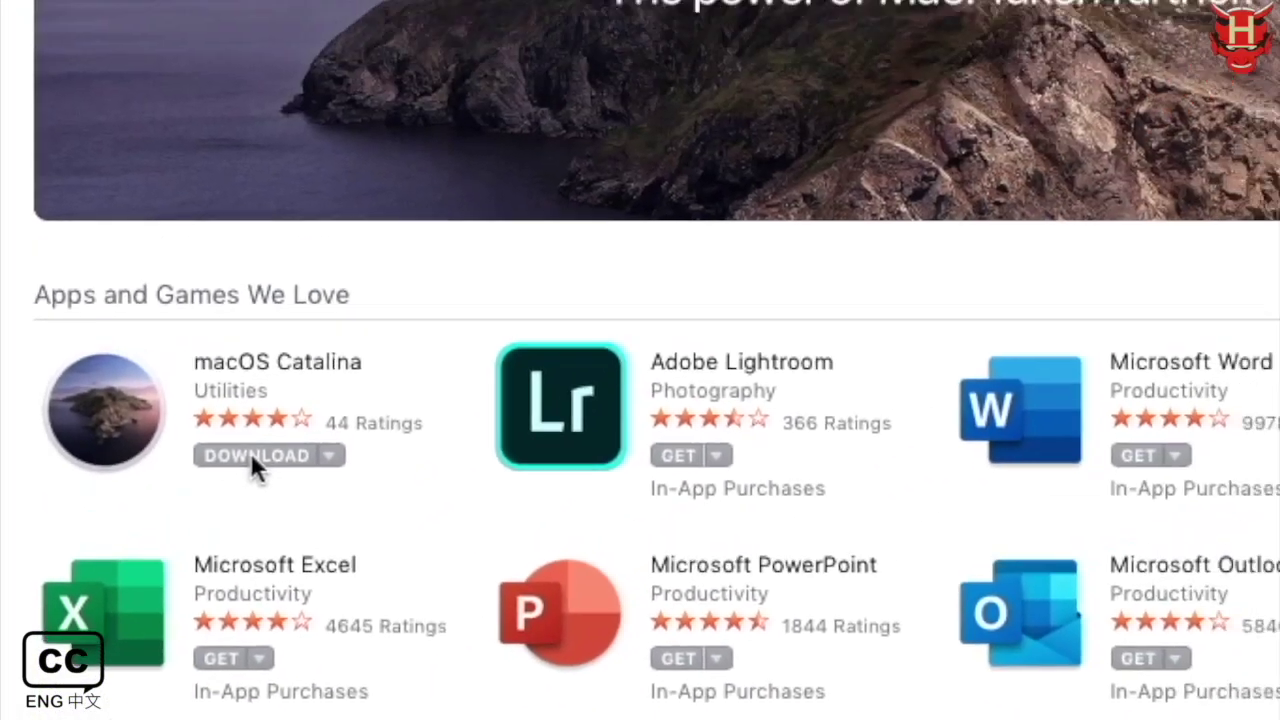
left_click(330, 318)
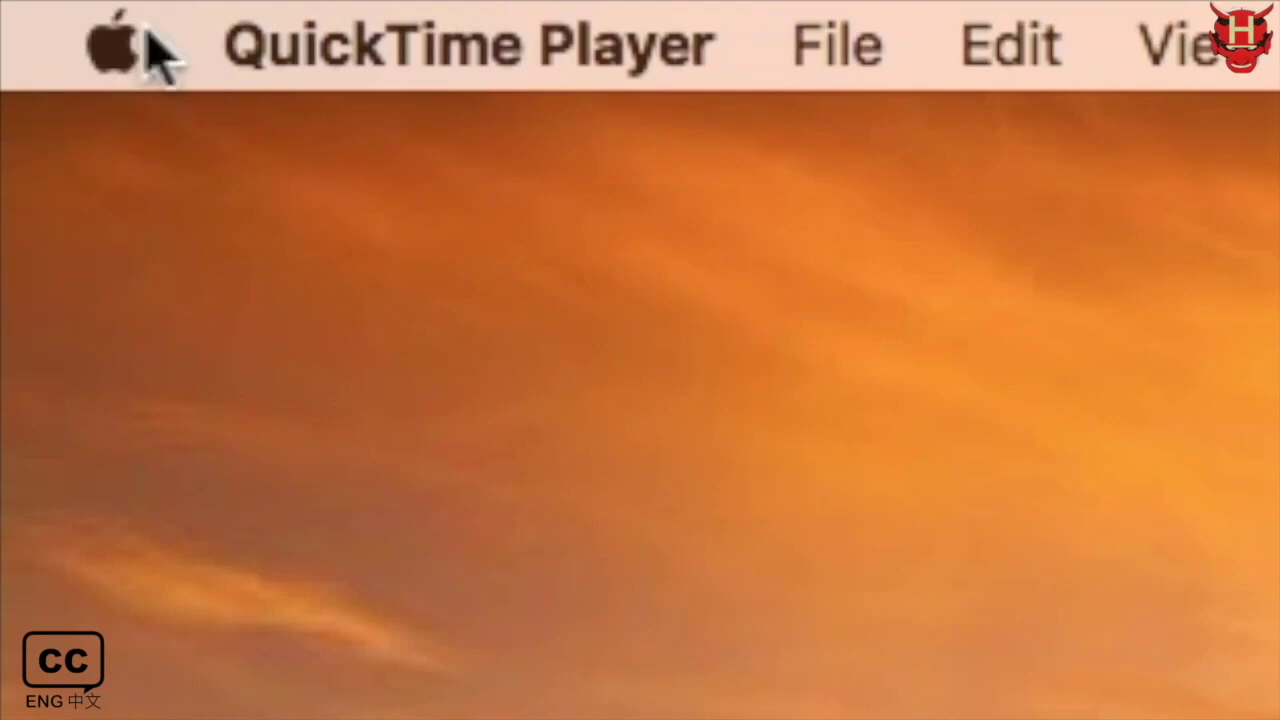
Open About This Mac to check the computer's model and macOS version.
left_click(115, 50)
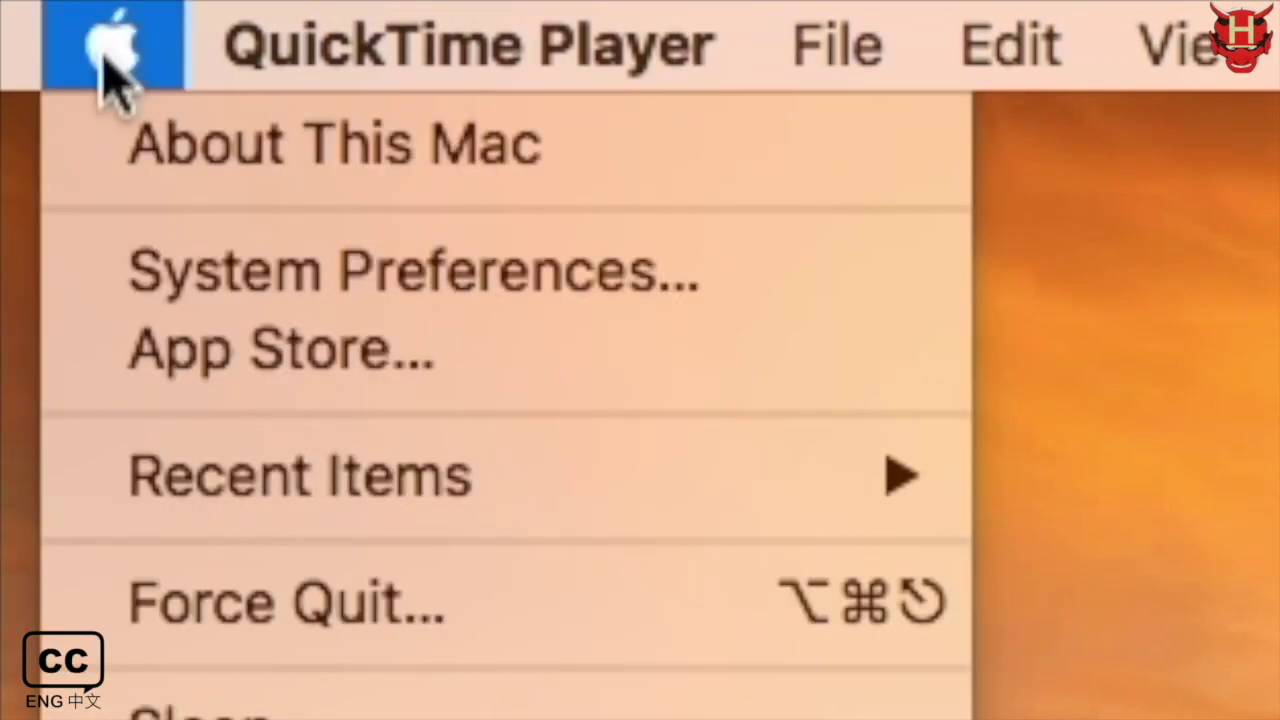
left_click(203, 172)
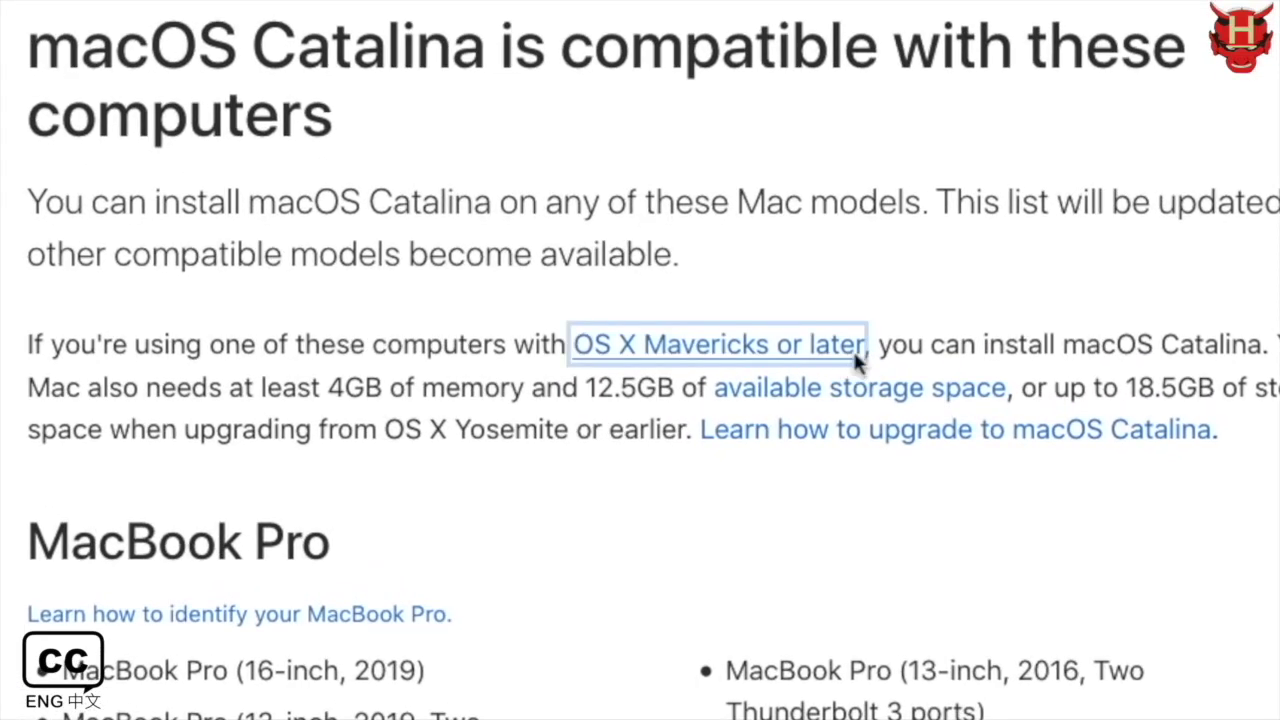
Open Apple's list of macOS versions and examine the compatible Mac models for upgrading to macOS Catalina.
left_click(858, 357)
scroll(640, 400, "down", 10)
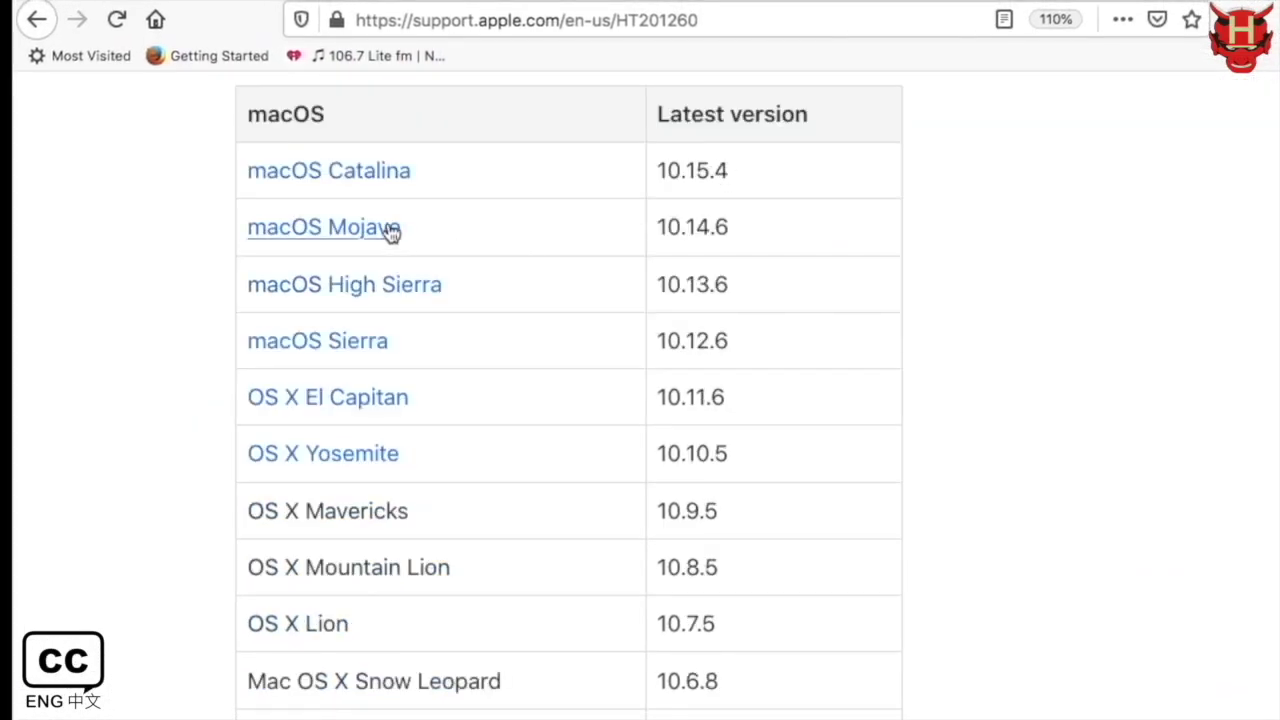
scroll(744, 374, "down", 10)
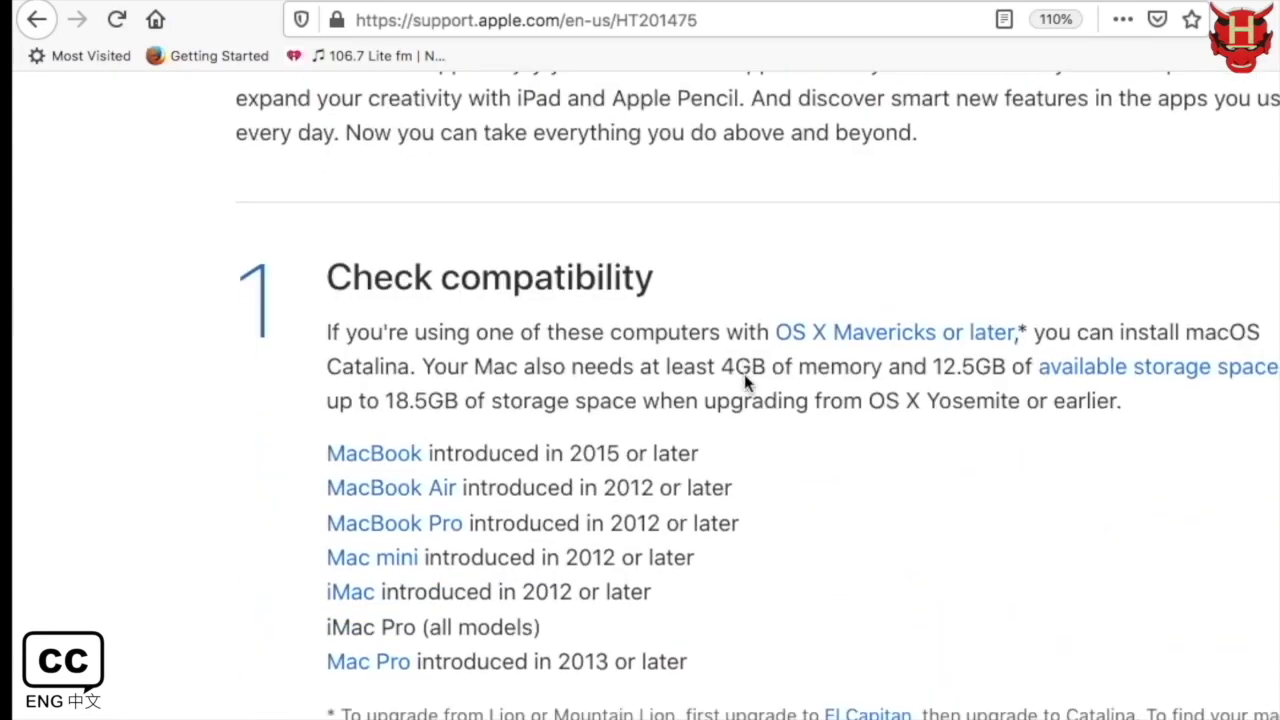
scroll(790, 460, "down", 1)
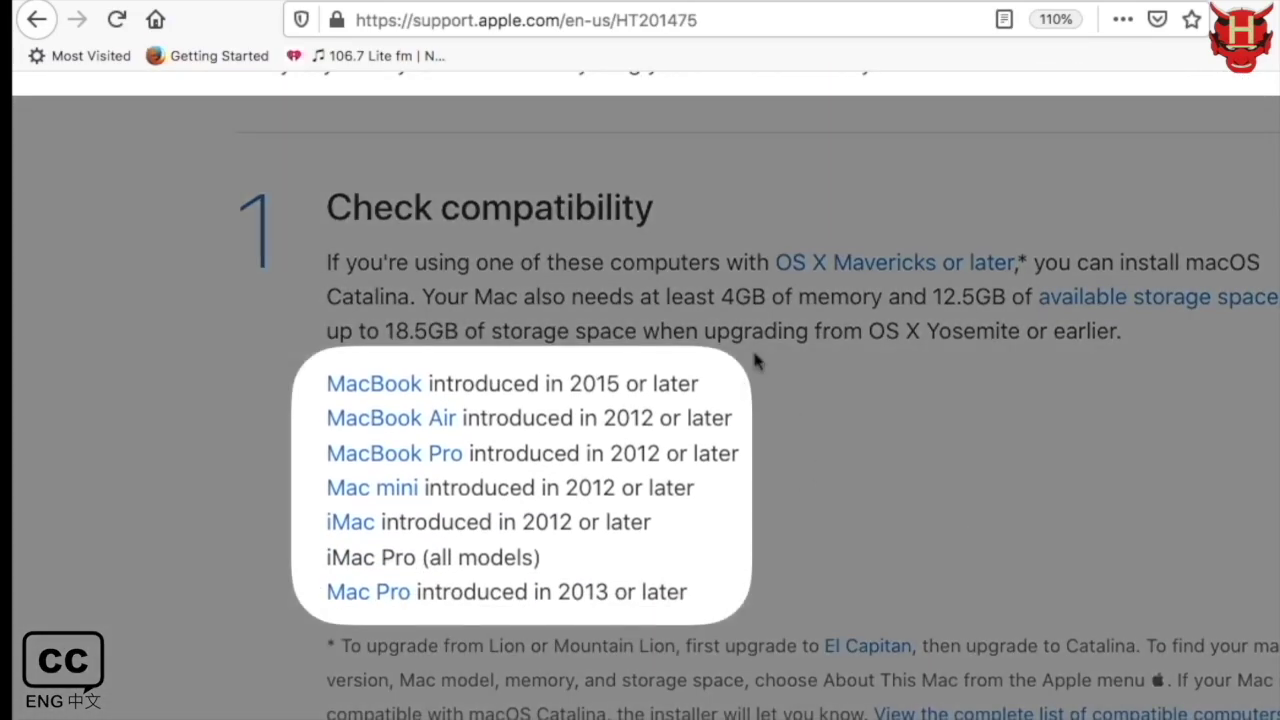
Return to the macOS version list and examine the compatible Mac models for upgrading to macOS Mojave.
left_click(35, 20)
left_click(371, 246)
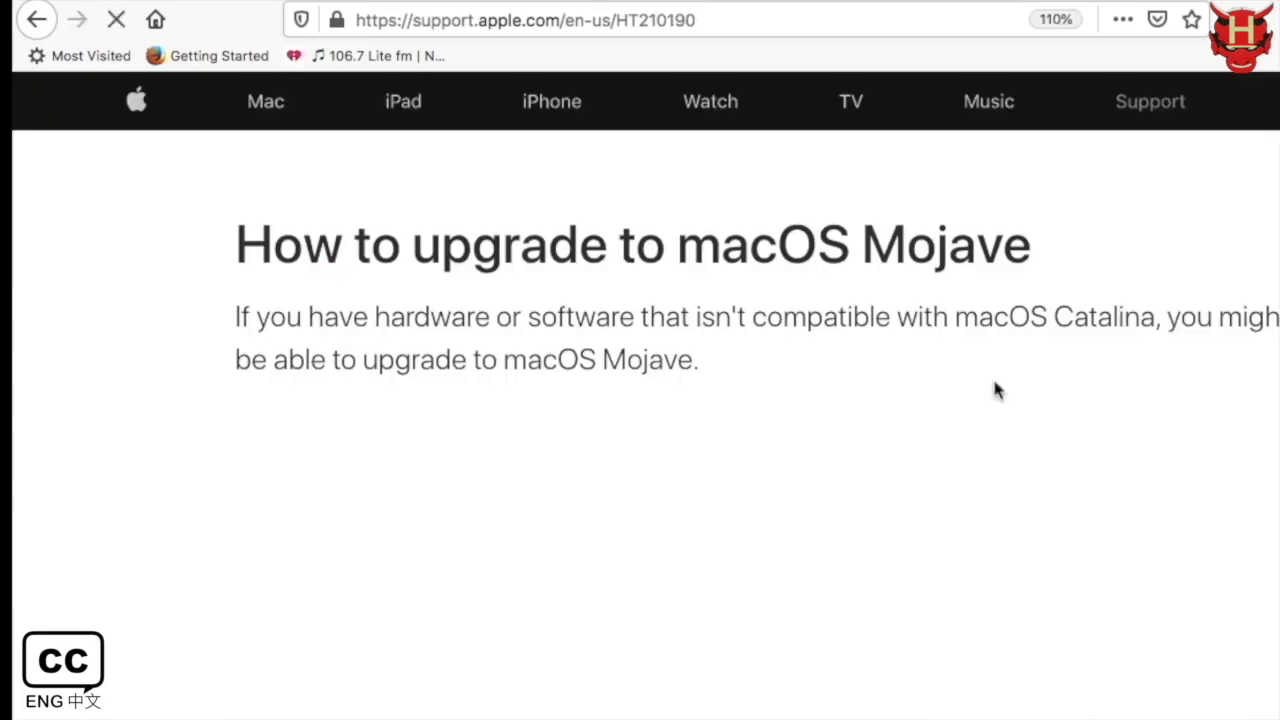
scroll(1153, 482, "down", 10)
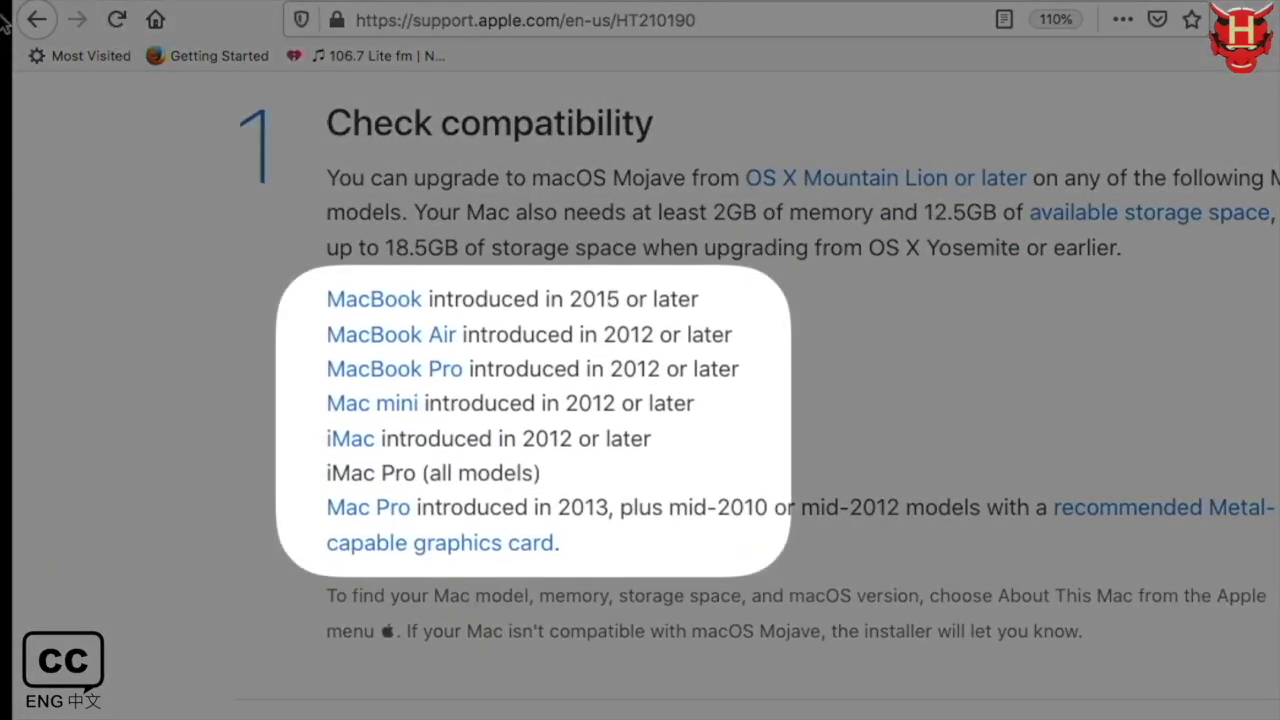
Open the macOS High Sierra upgrade page from the version list and examine its introduction and compatibility section.
left_click(35, 20)
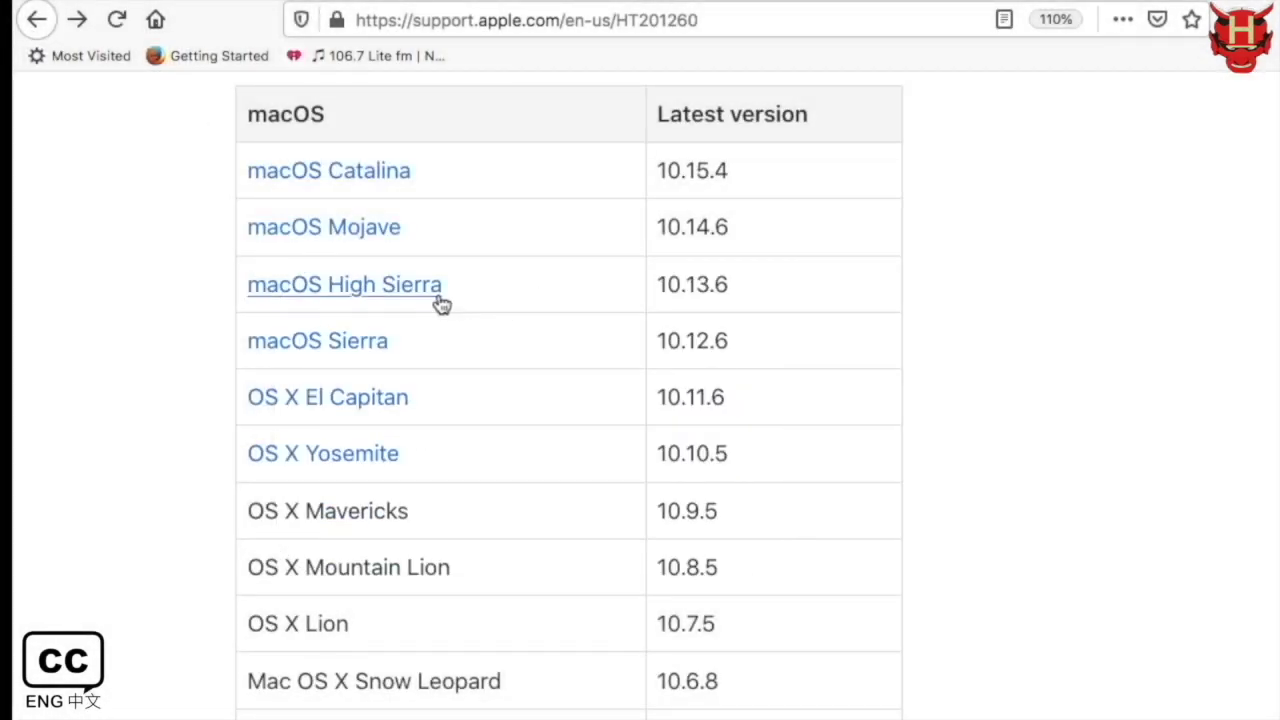
left_click(438, 296)
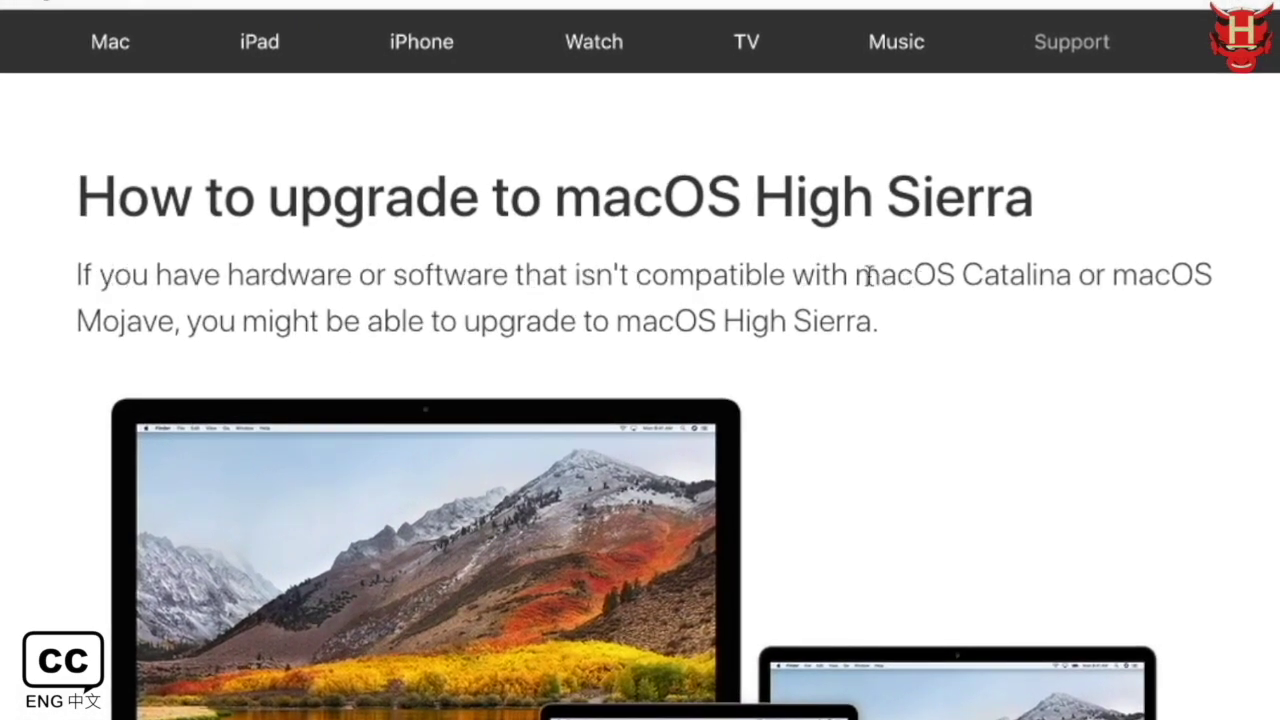
left_click_drag(858, 276, 185, 310)
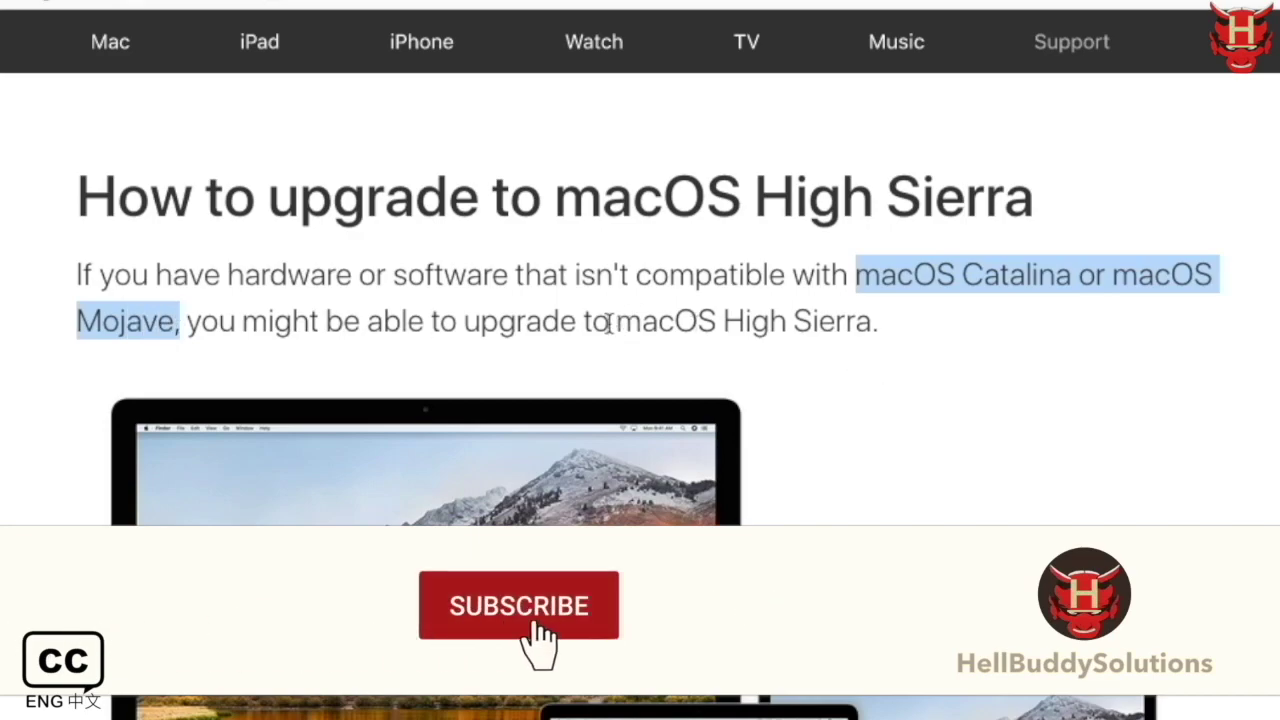
left_click_drag(610, 322, 890, 348)
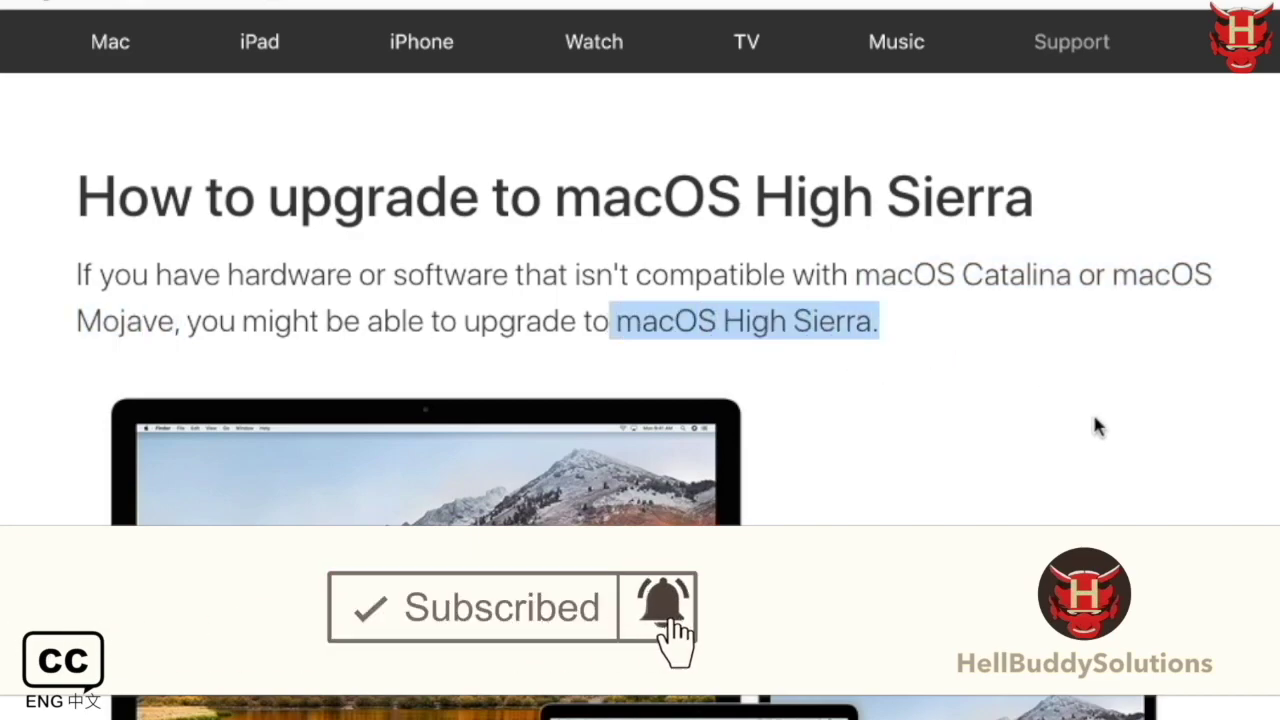
scroll(1096, 427, "down", 10)
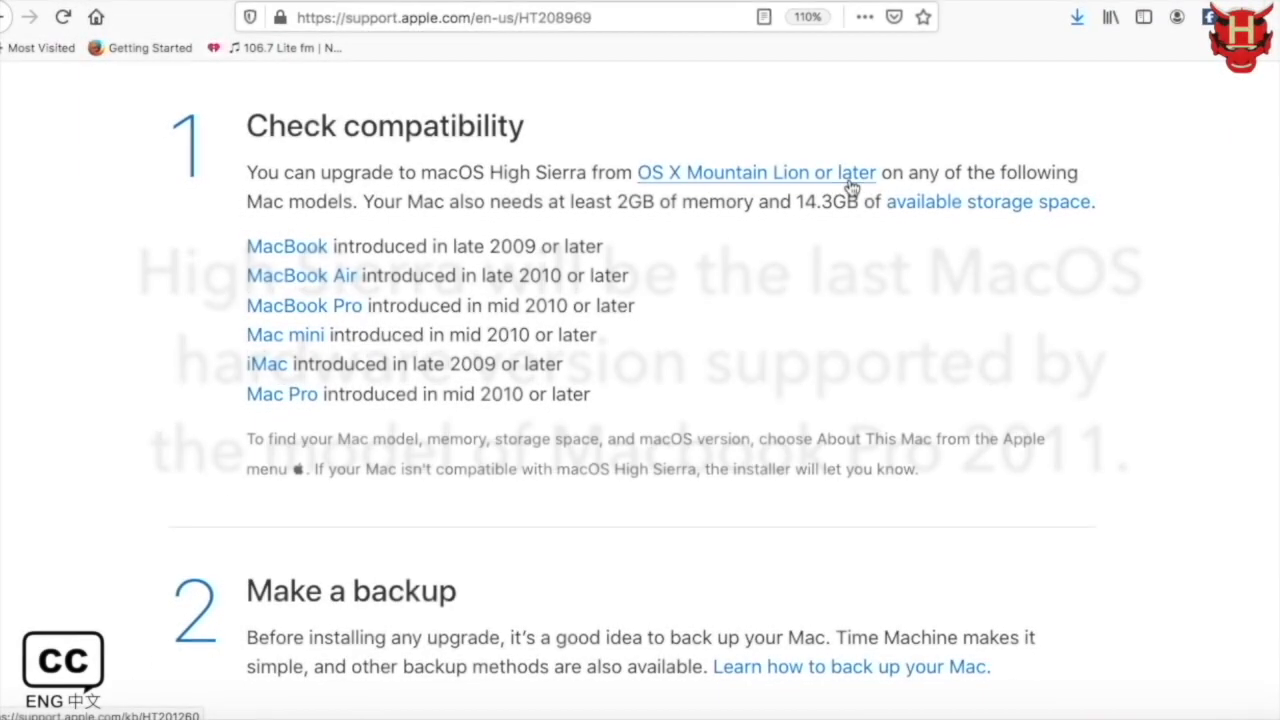
Follow the Get macOS High Sierra link in the download section and open it with the App Store.
scroll(978, 228, "down", 5)
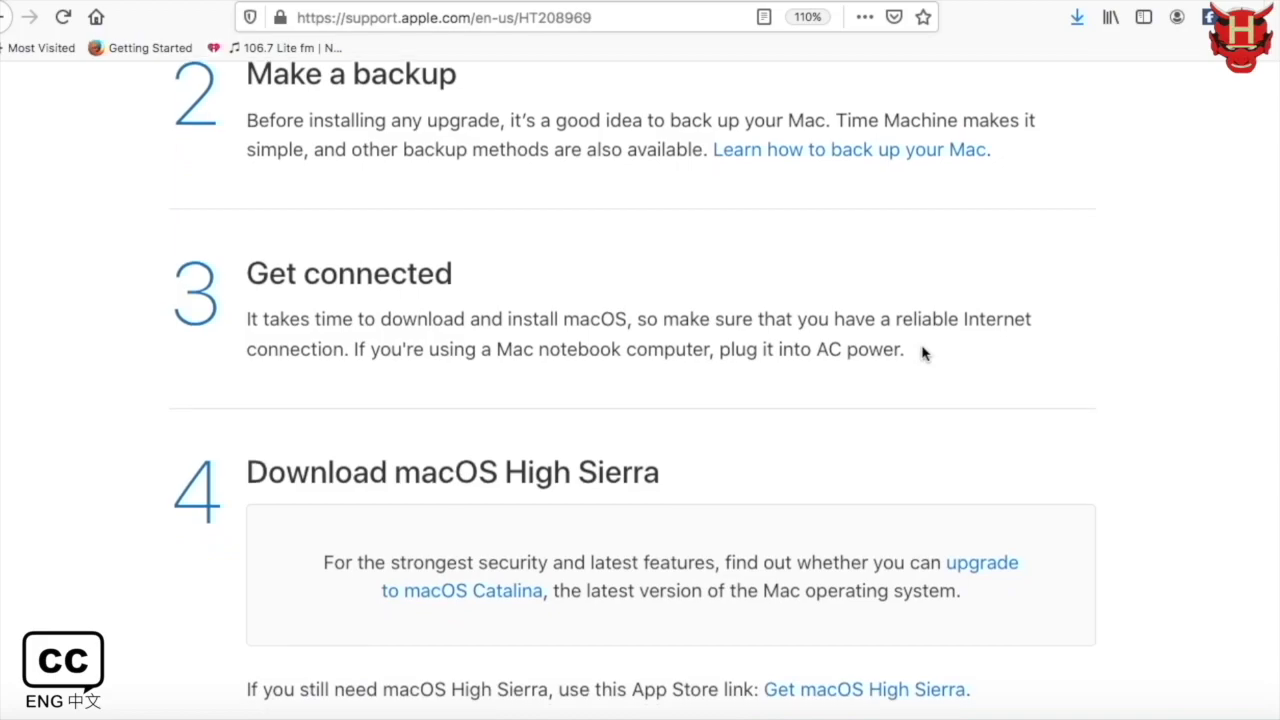
scroll(920, 351, "down", 5)
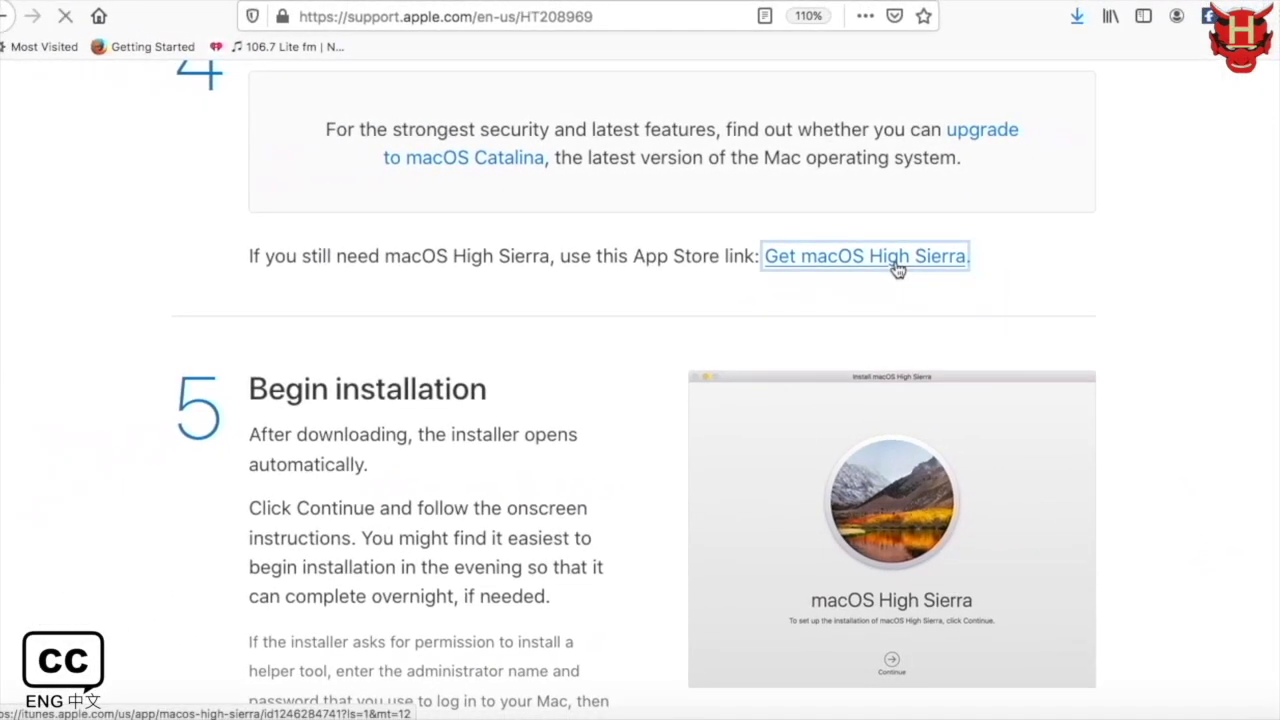
left_click(896, 260)
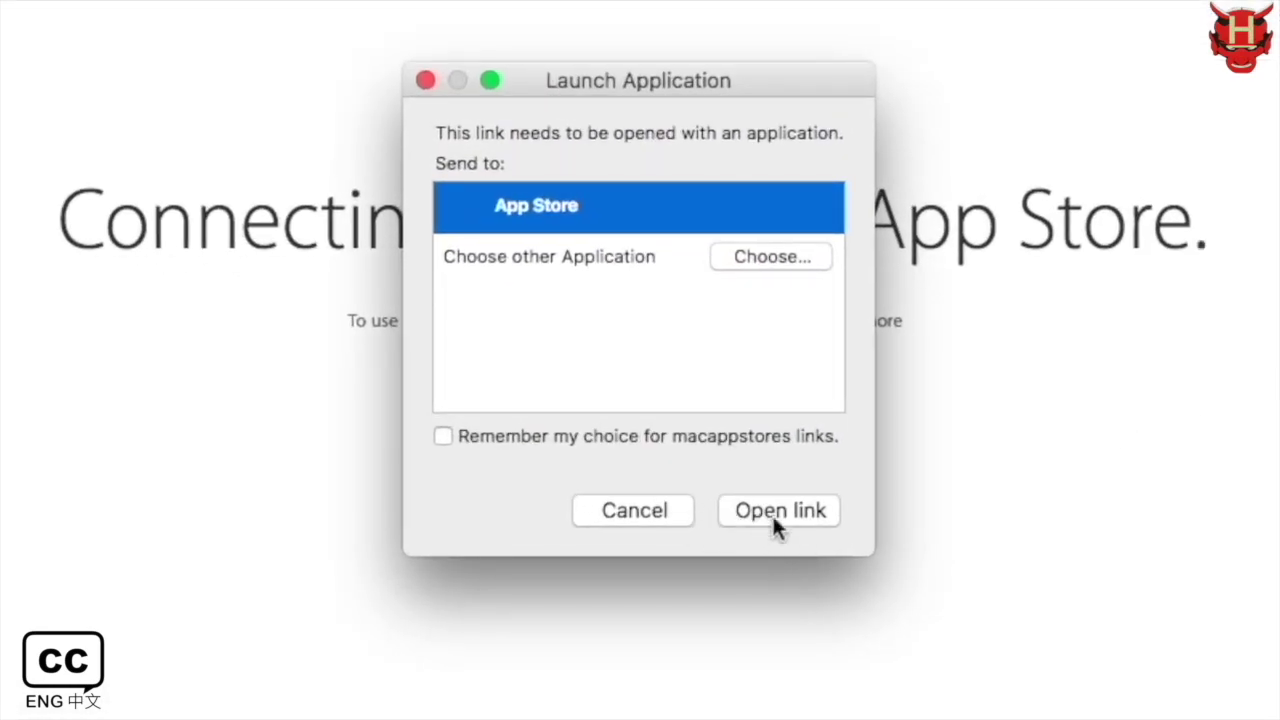
left_click(773, 516)
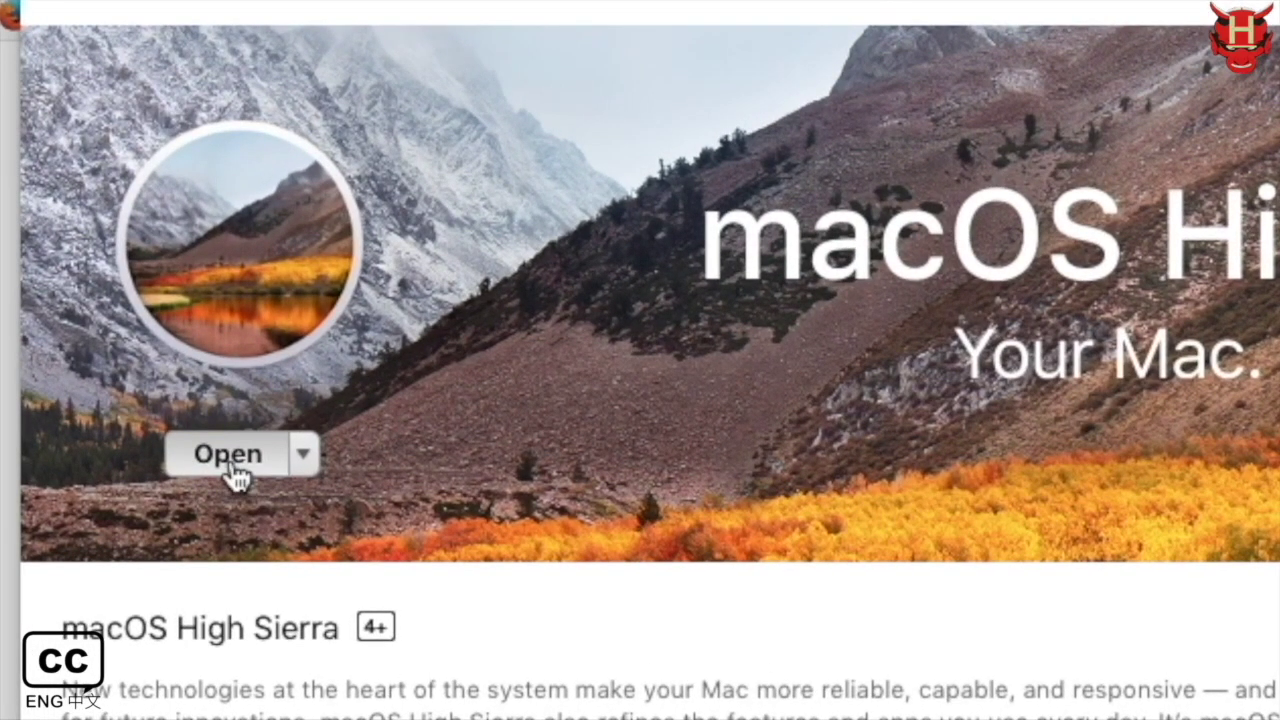
Open the macOS High Sierra installer and accept its software license agreement.
left_click(231, 460)
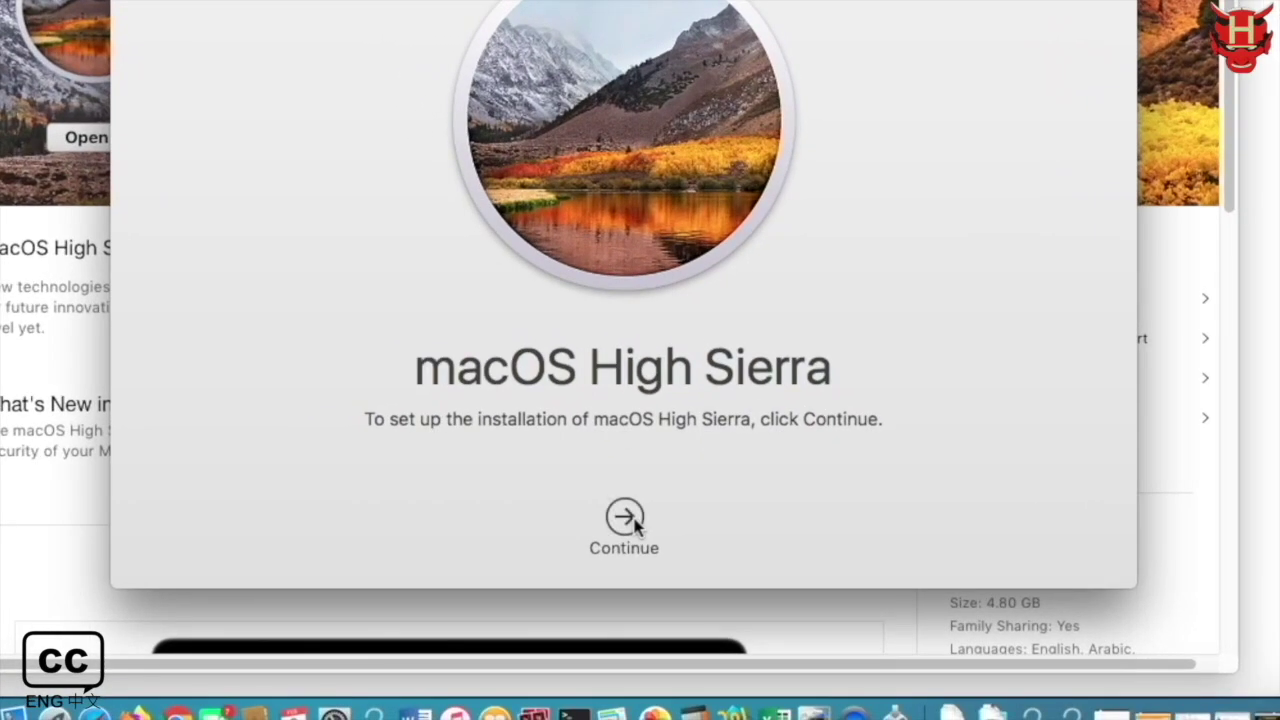
left_click(648, 581)
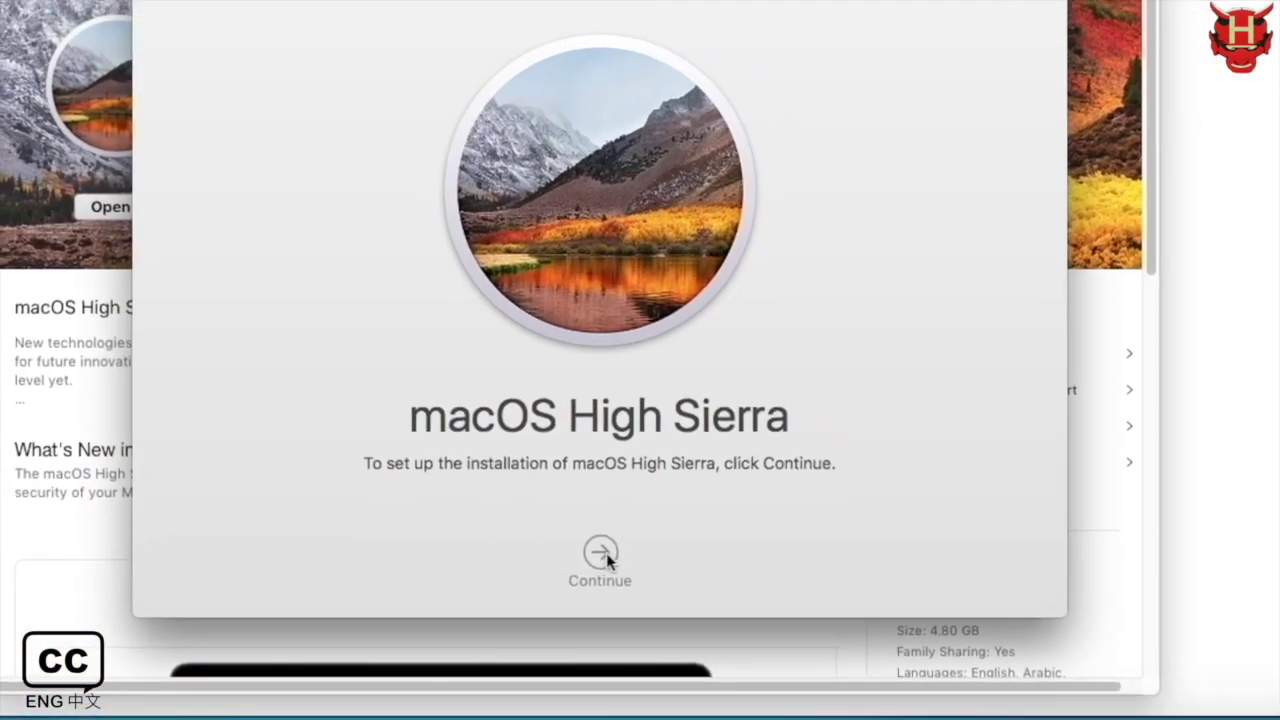
left_click(630, 520)
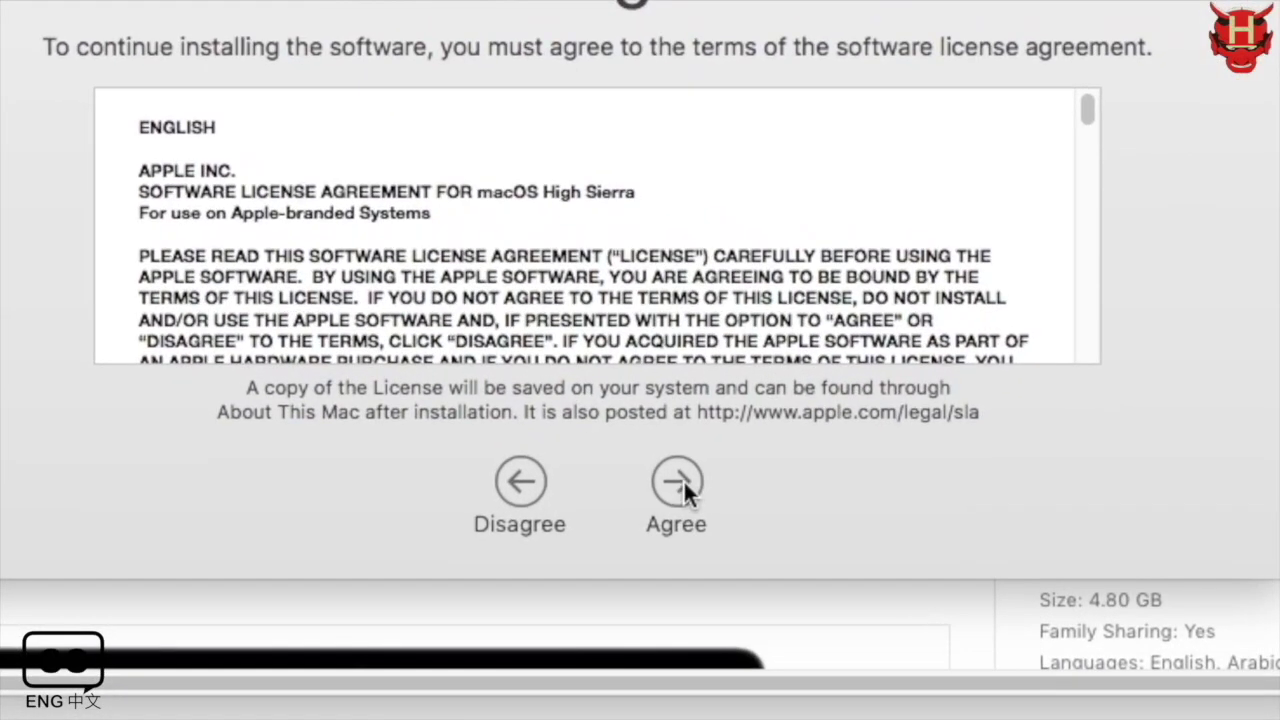
left_click(683, 479)
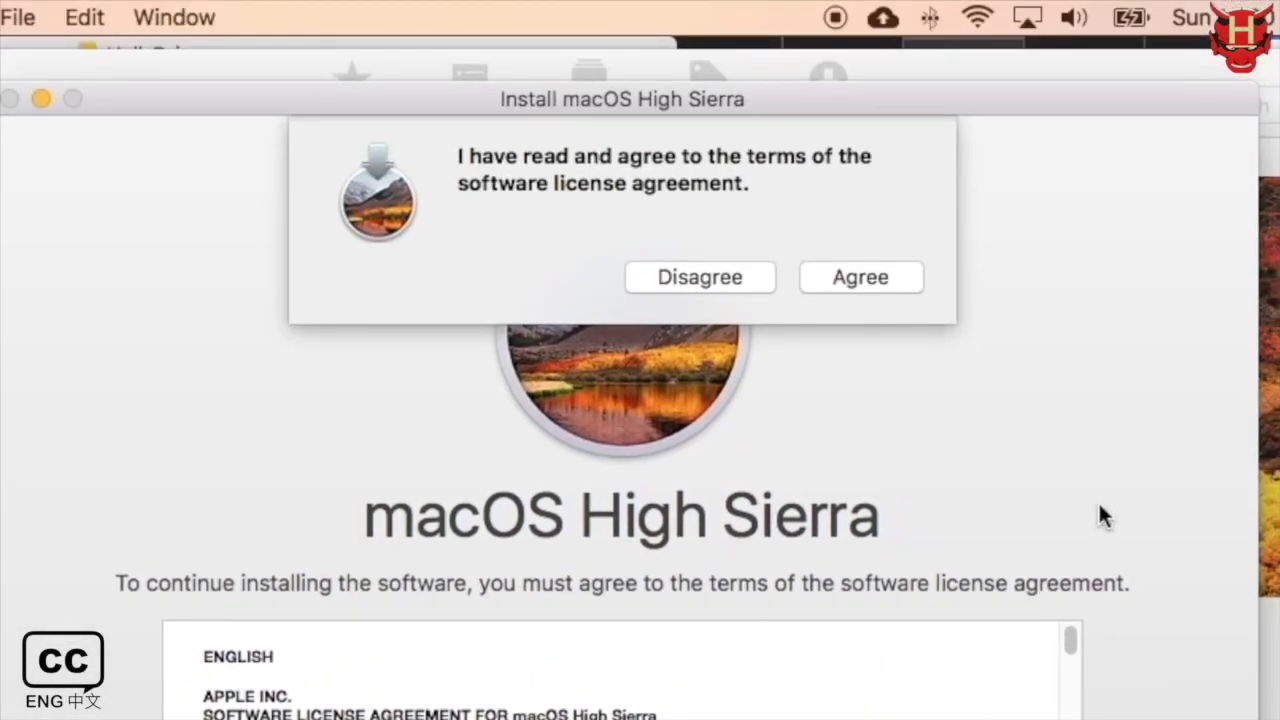
left_click(872, 270)
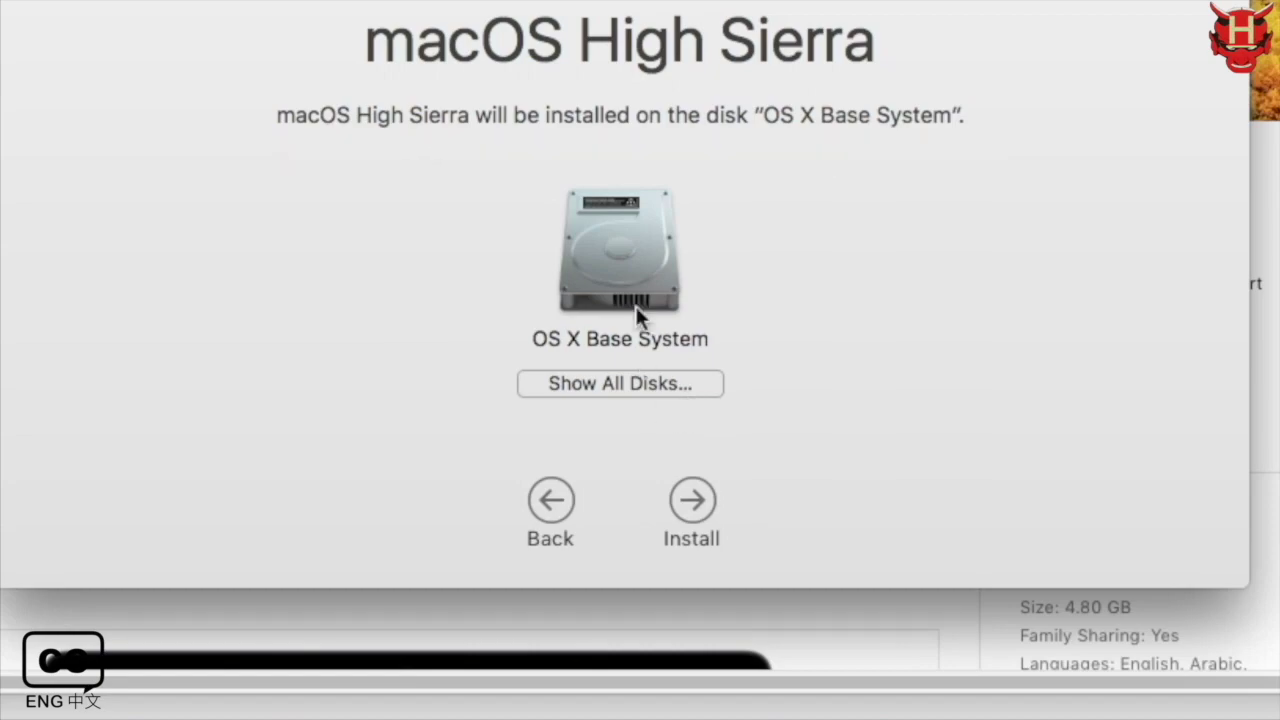
Install macOS High Sierra on the OS X Base System disk, authorizing the helper tool and restarting the computer.
left_click(707, 509)
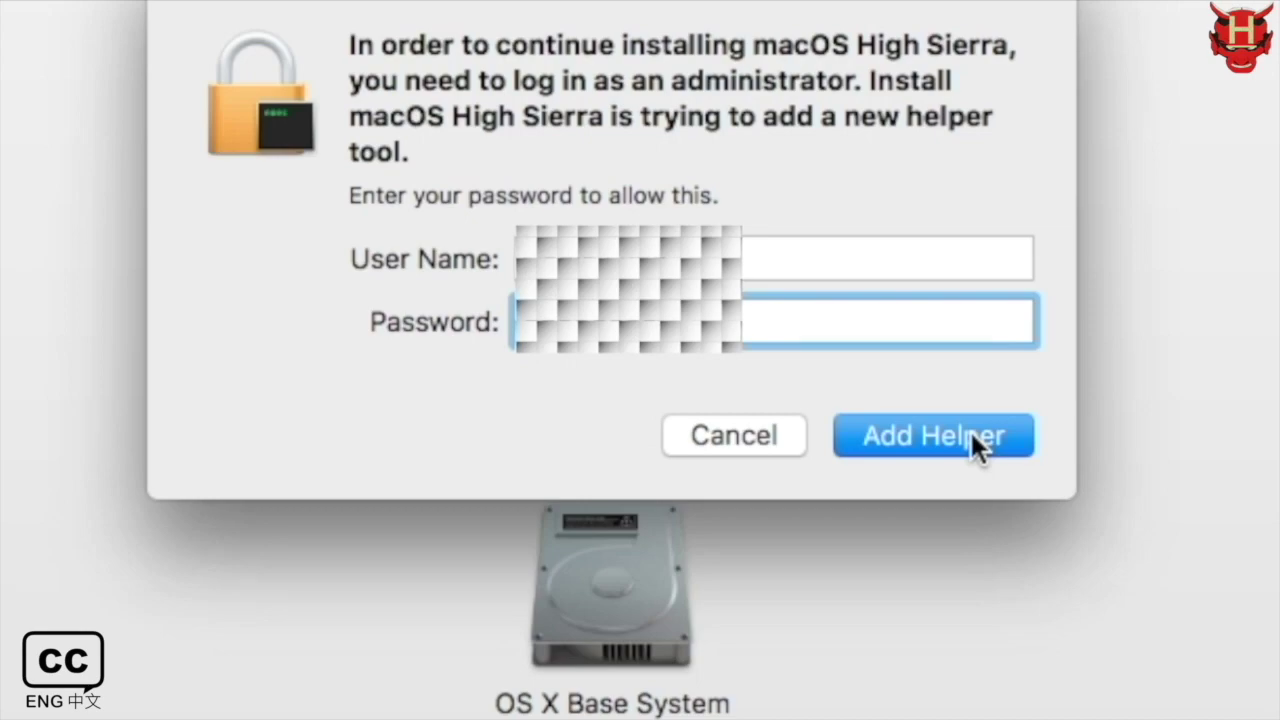
left_click(969, 438)
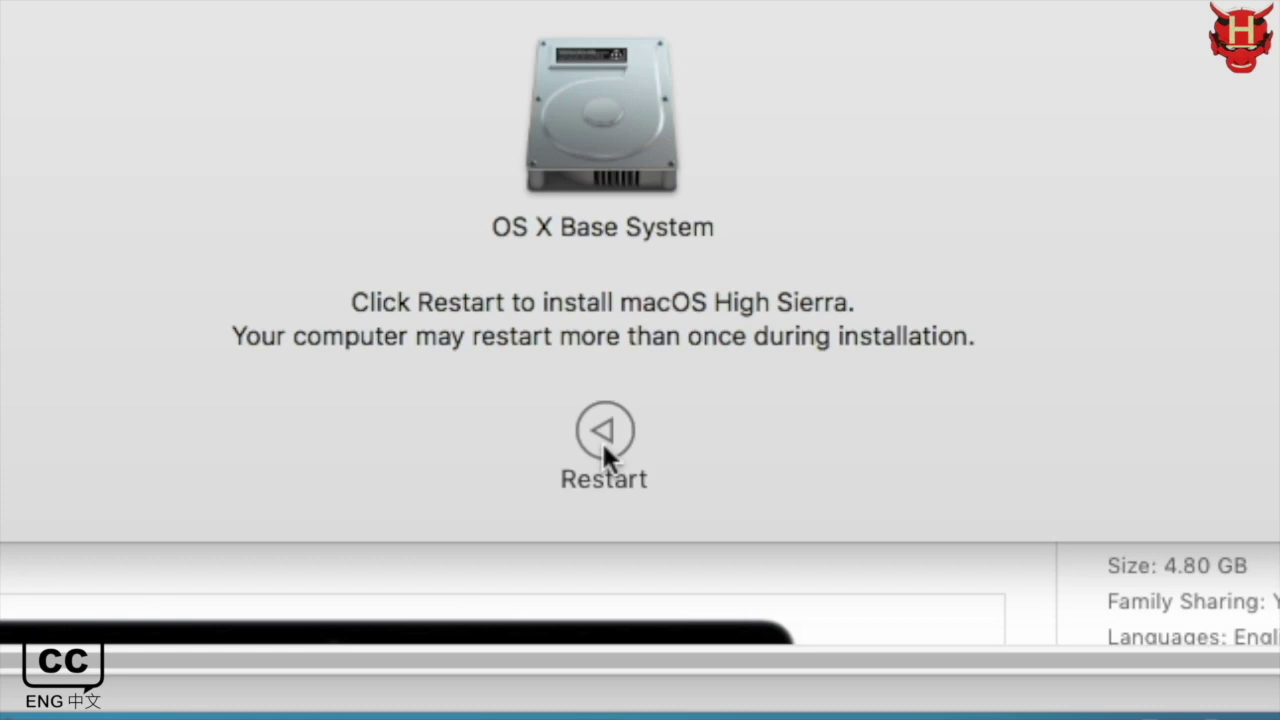
left_click(602, 440)
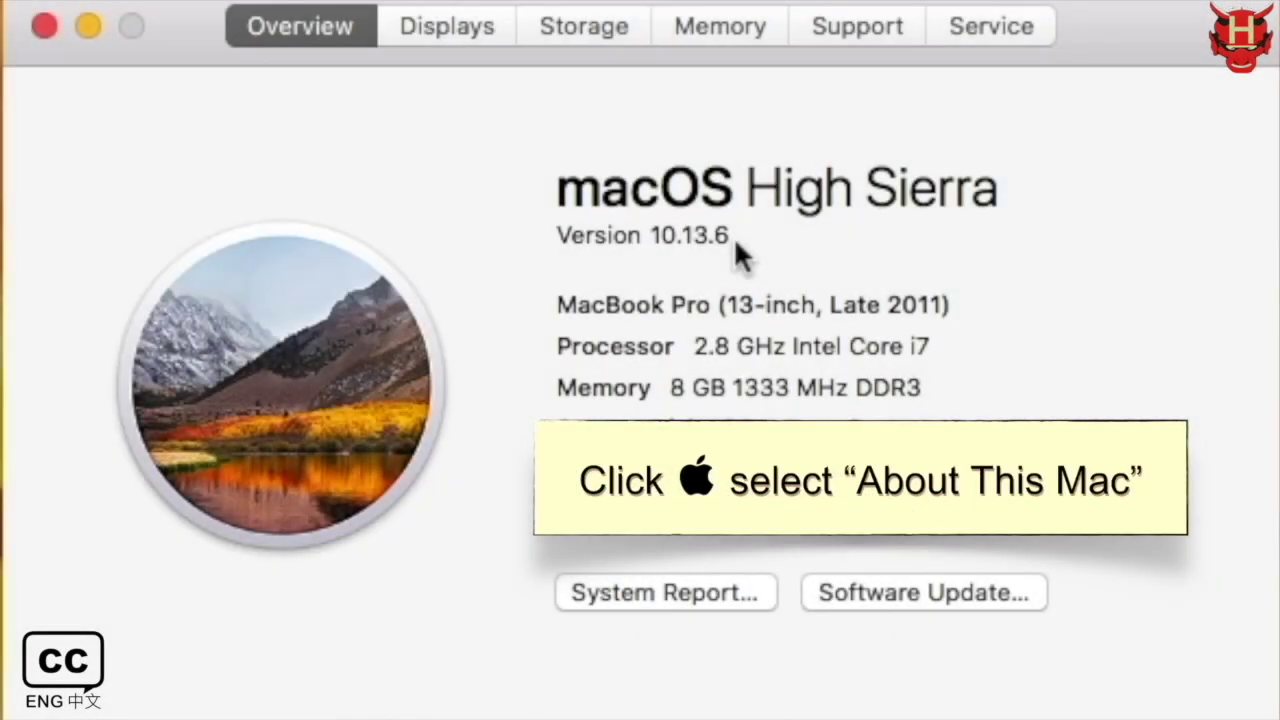
Check the installed macOS version in About This Mac and open the App Store settings in System Preferences.
double_click(730, 237)
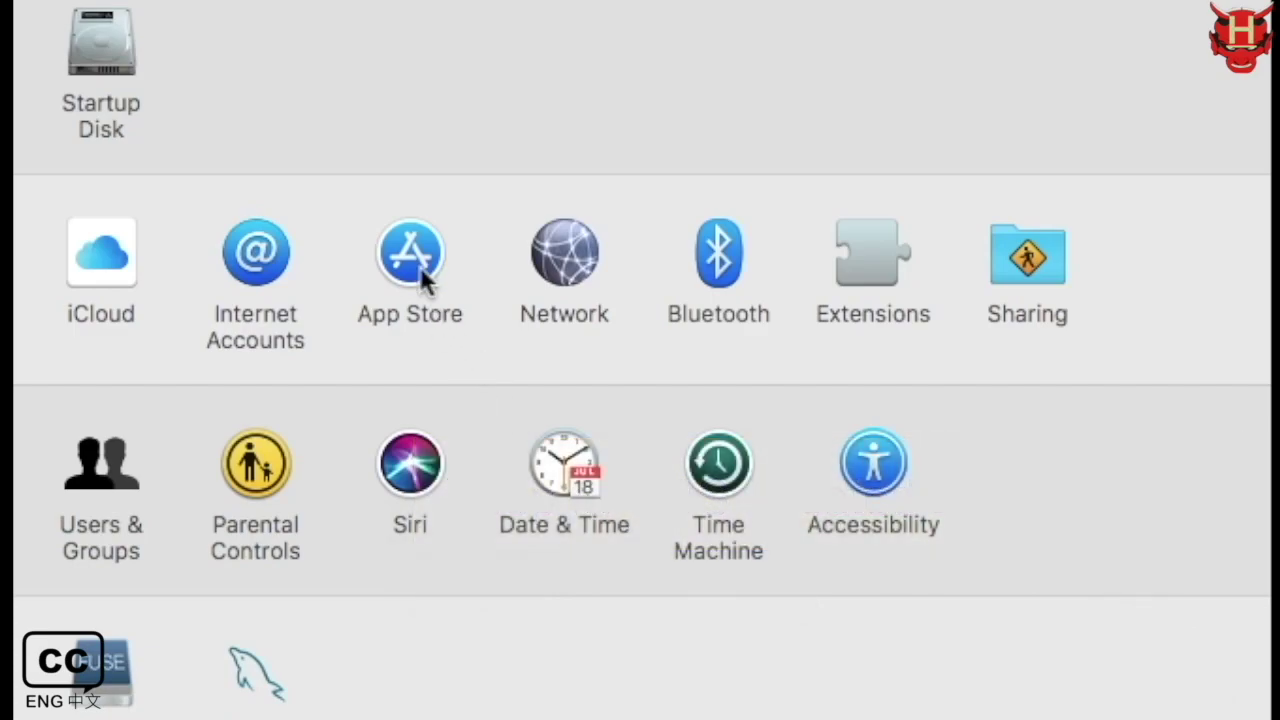
left_click(420, 266)
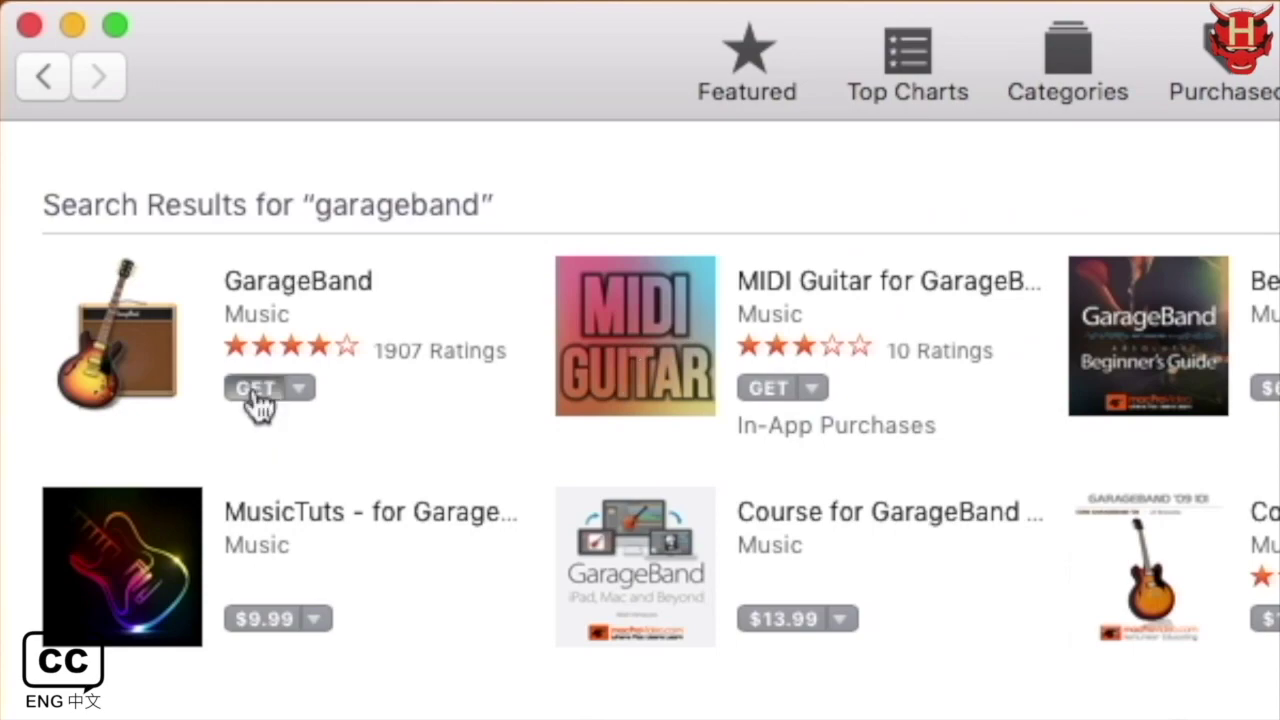
Get GarageBand from the App Store search results and start installing it.
left_click(256, 392)
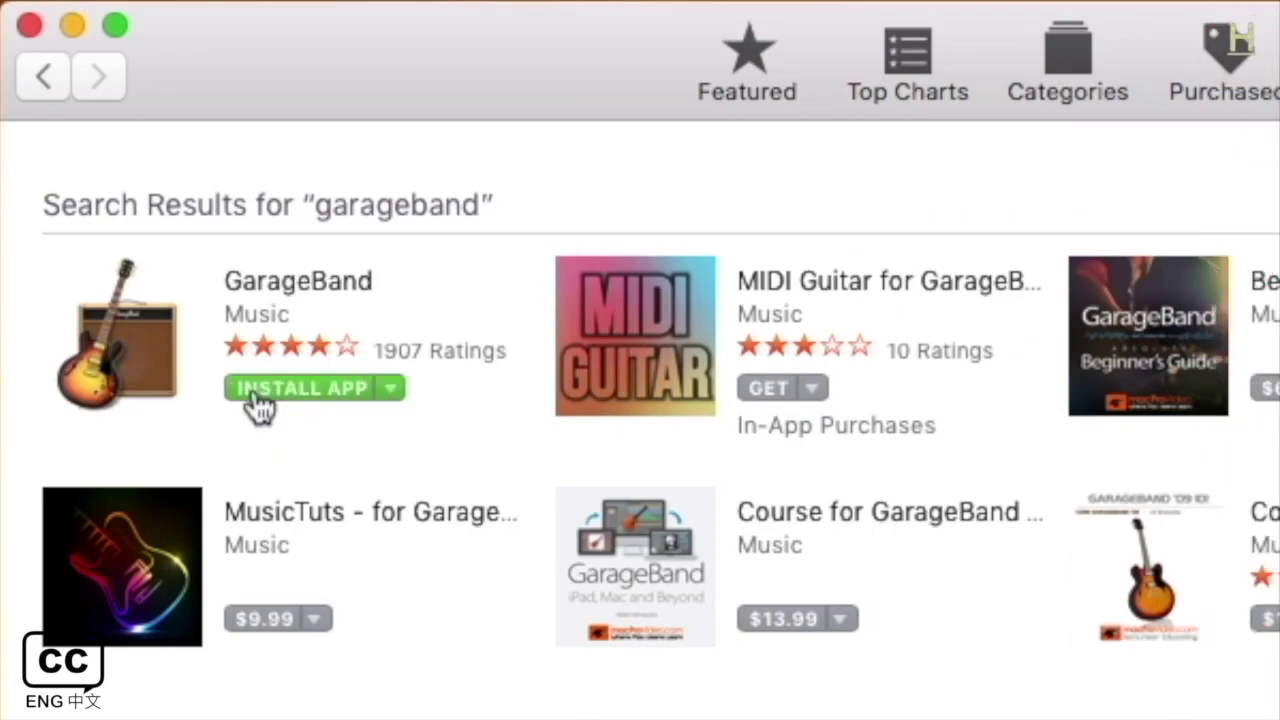
left_click(256, 392)
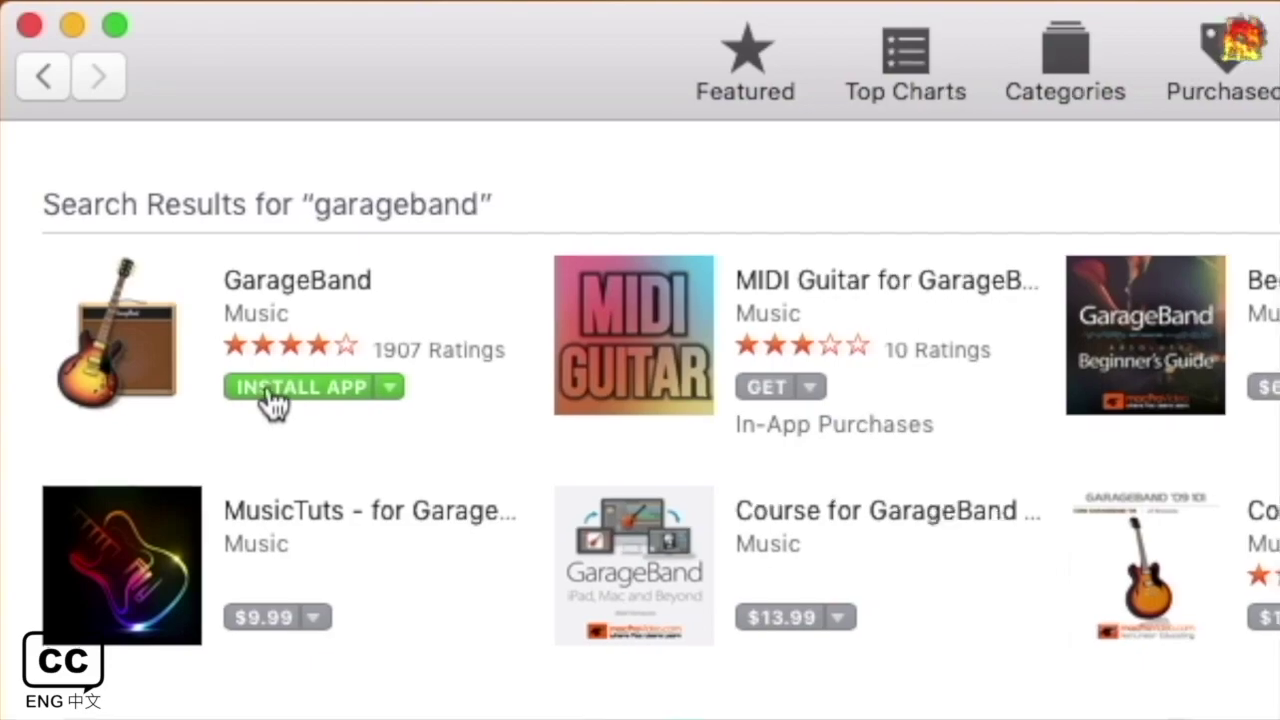